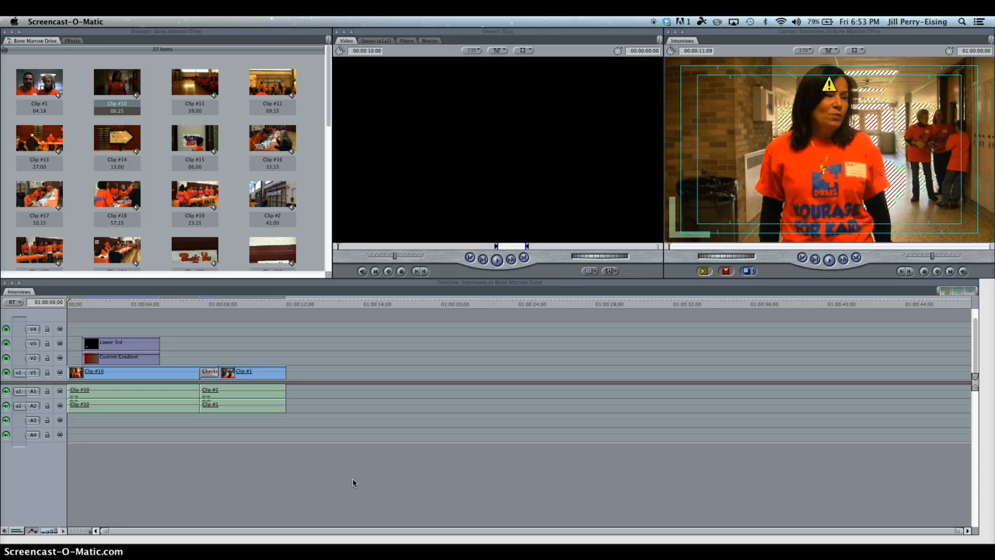
# Start importing a media file and look through the Downloads folder for the music track
pyautogui.click(352, 478)
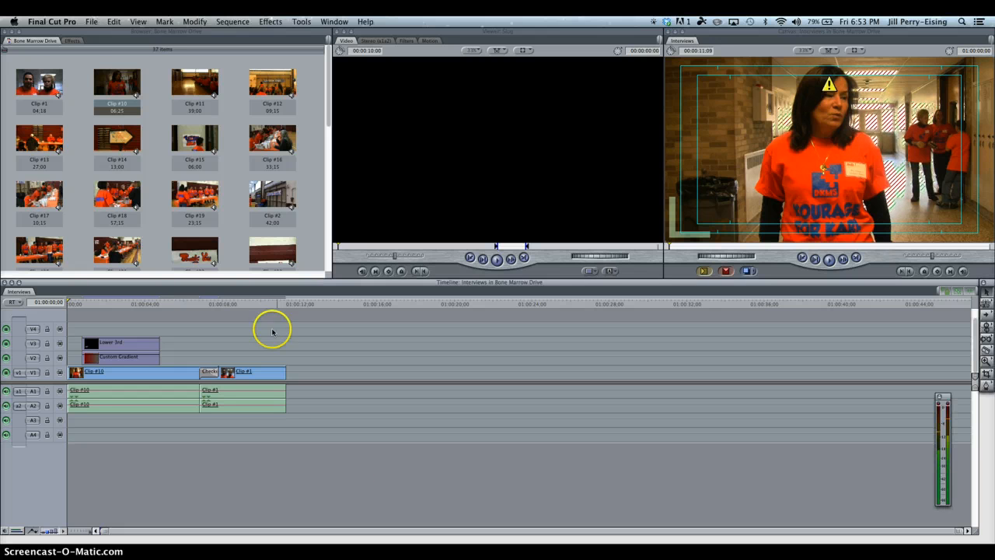
pyautogui.click(73, 70)
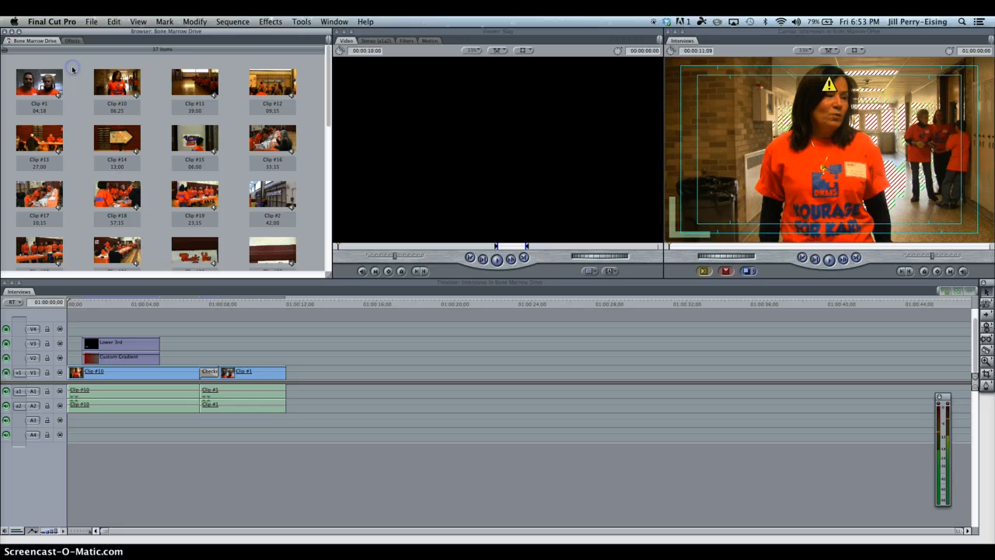
pyautogui.click(92, 23)
pyautogui.moveTo(140, 175)
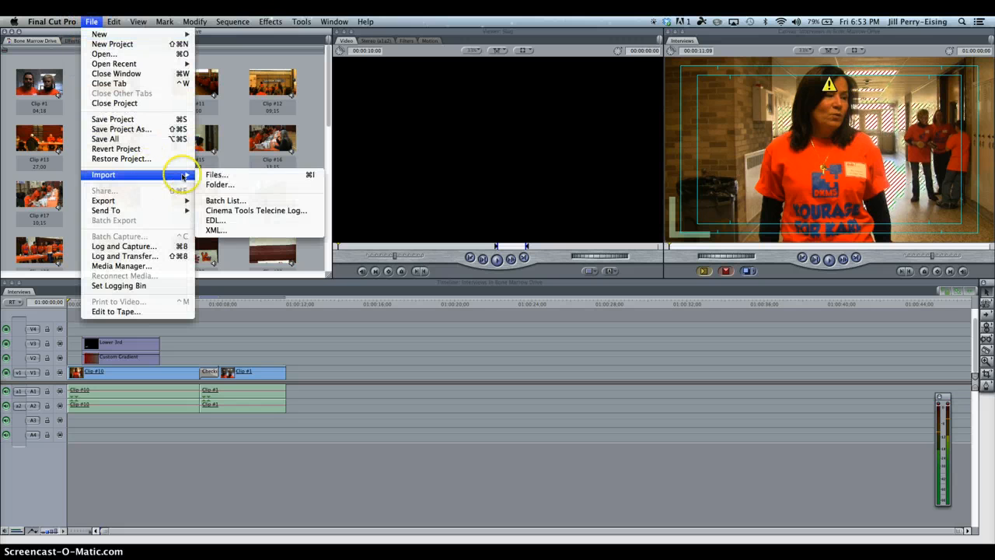
pyautogui.click(211, 178)
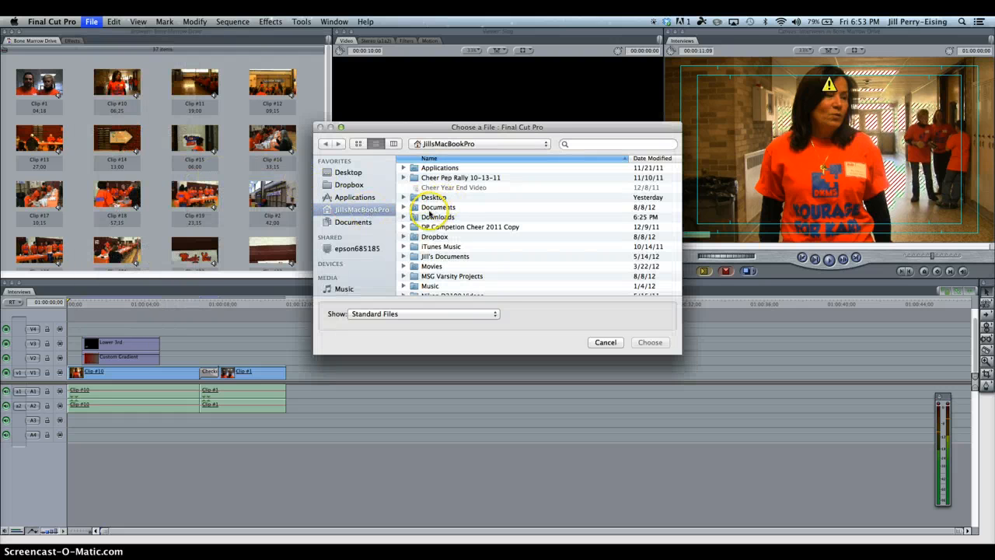
pyautogui.click(404, 217)
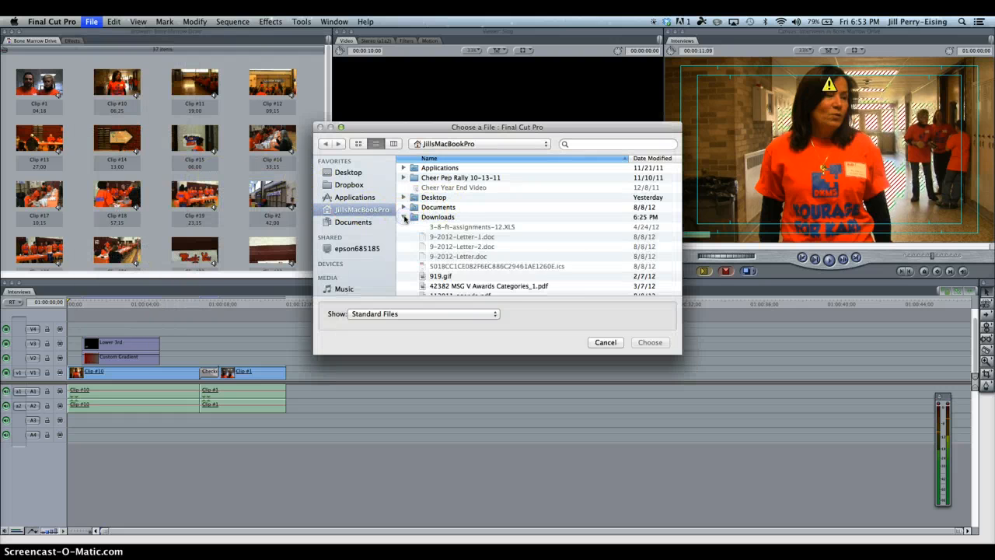
pyautogui.scroll(-3, 467, 232)
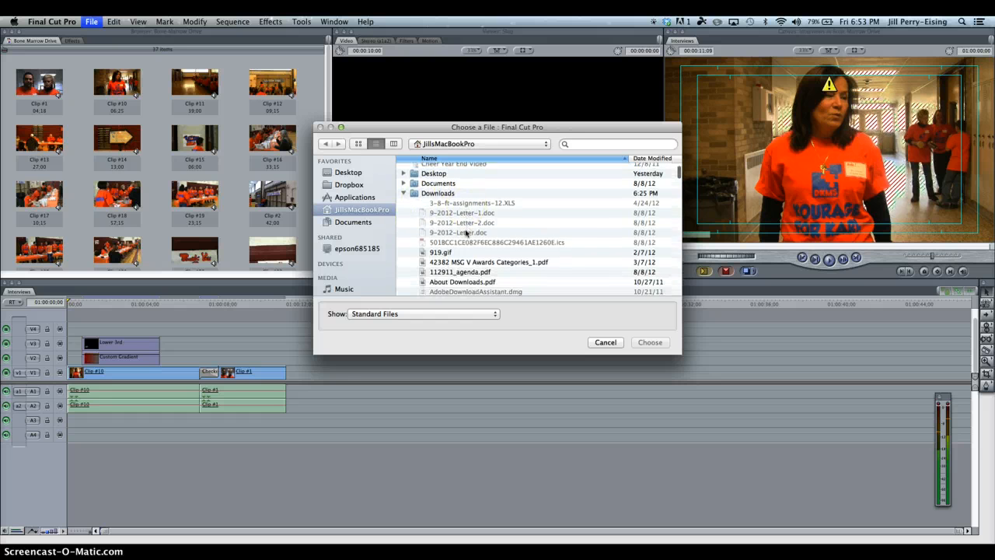
pyautogui.scroll(-10, 467, 232)
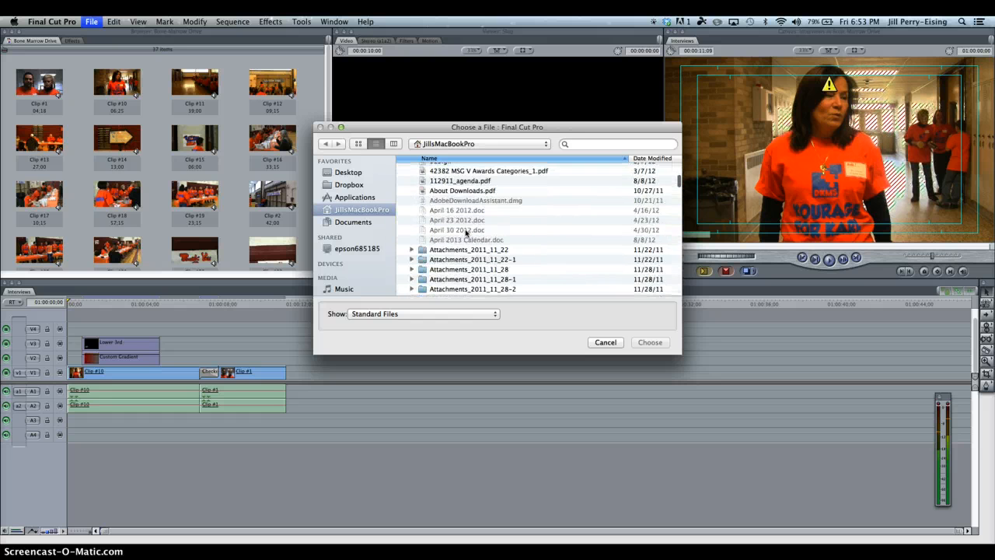
pyautogui.scroll(-5, 467, 231)
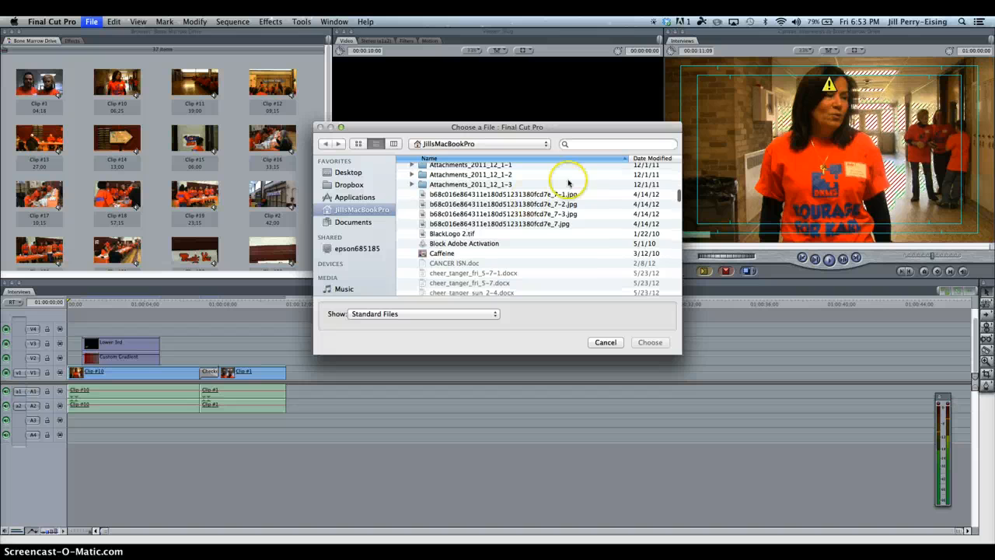
# Search for "strange" and import POS-Production_Music-PP_Music_UK_-_3AM-07_Strange_Days.aif into the project
pyautogui.click(589, 143)
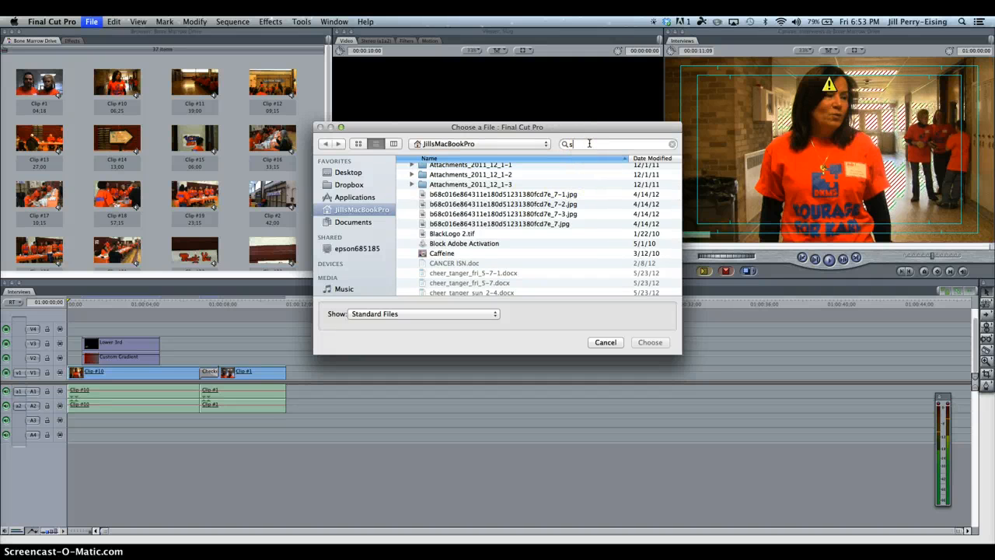
pyautogui.write('strange')
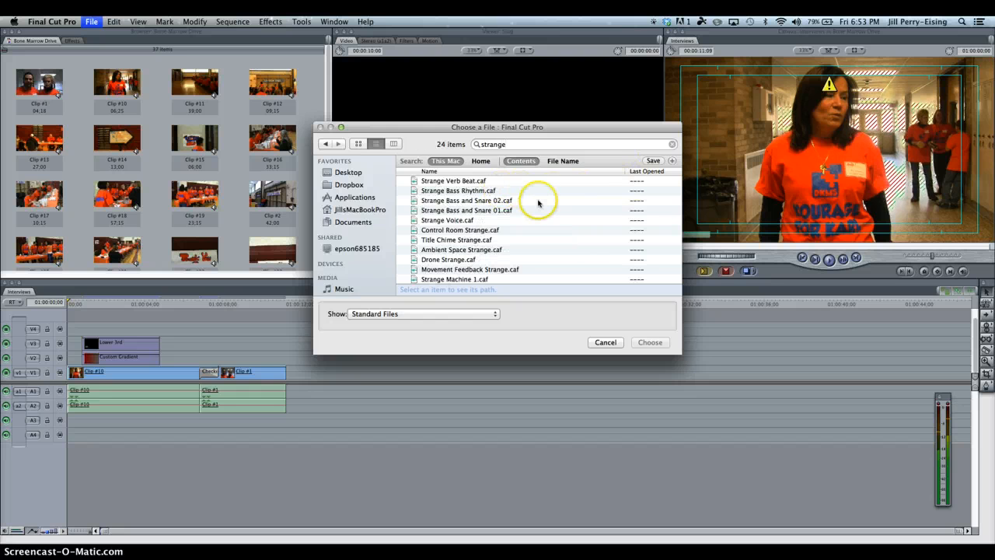
pyautogui.scroll(-2, 538, 203)
pyautogui.scroll(-3, 538, 203)
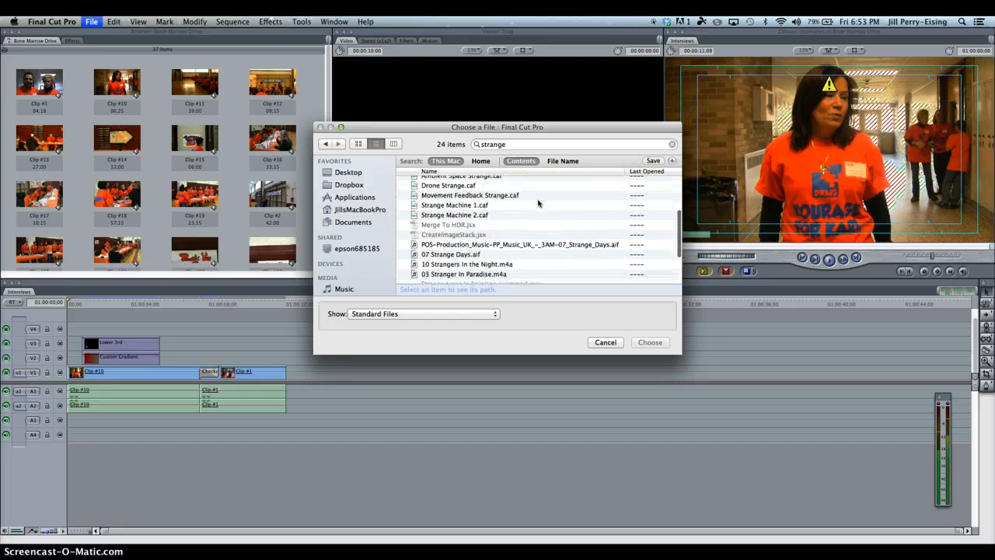
pyautogui.click(525, 244)
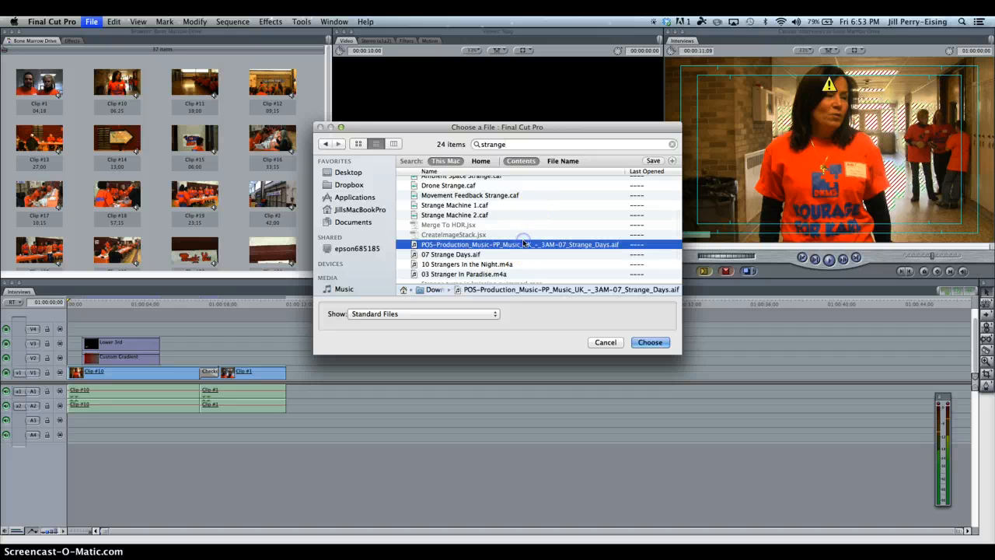
pyautogui.click(651, 342)
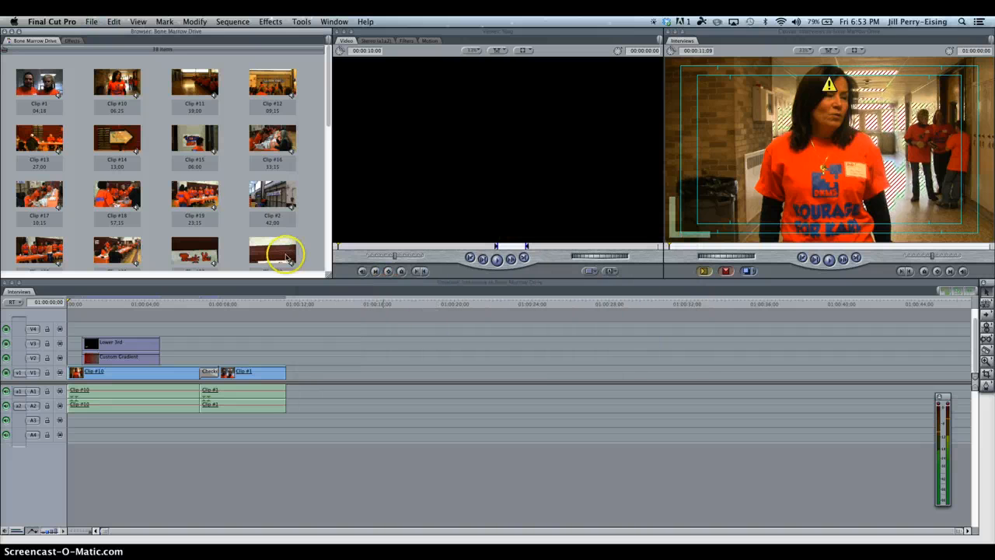
# Patch audio sources a1 and a2 to tracks A3 and A4 and place the Strange Days music at the sequence start
pyautogui.scroll(-15, 236, 187)
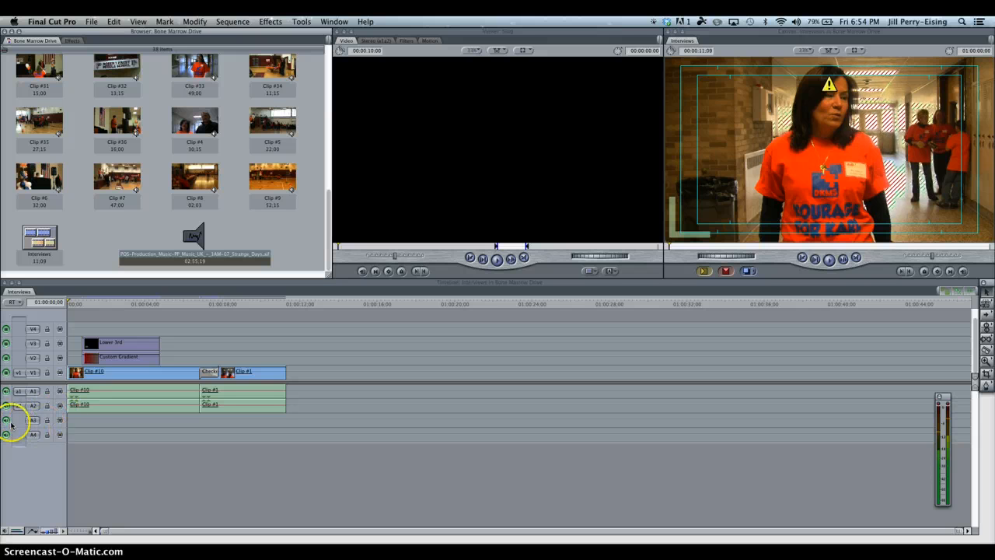
pyautogui.moveTo(14, 410); pyautogui.dragTo(17, 435)
pyautogui.moveTo(22, 391); pyautogui.dragTo(24, 423)
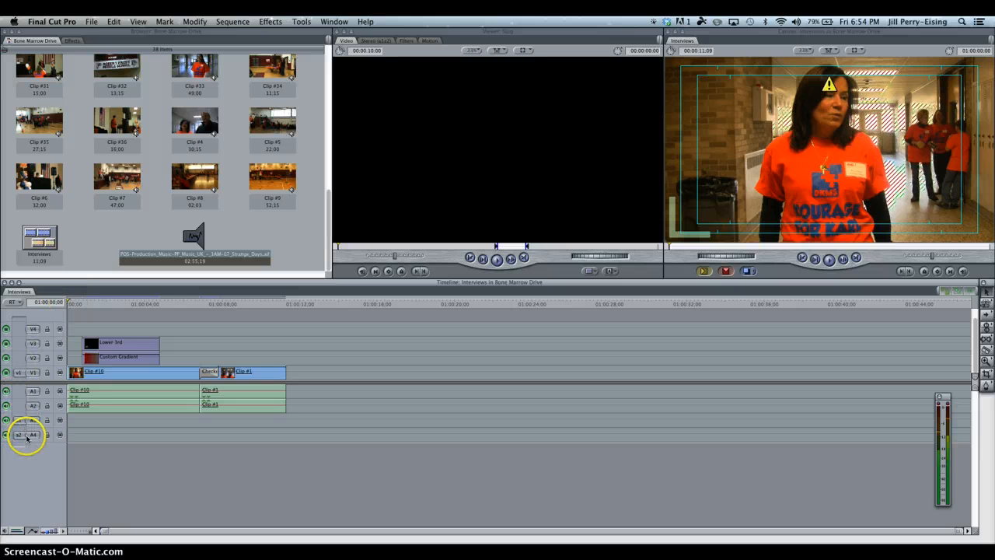
pyautogui.moveTo(194, 236); pyautogui.dragTo(74, 427)
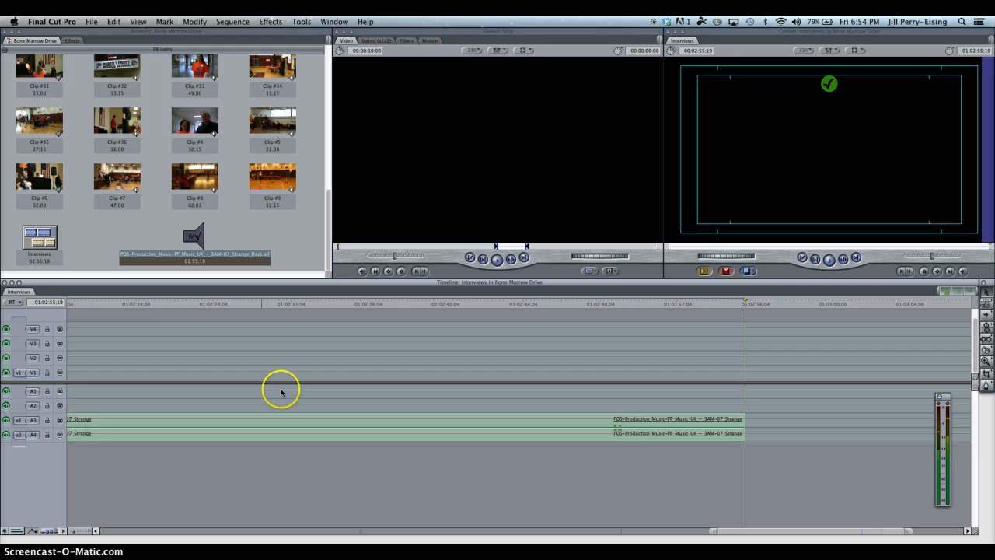
pyautogui.hscroll(-15, 281, 392)
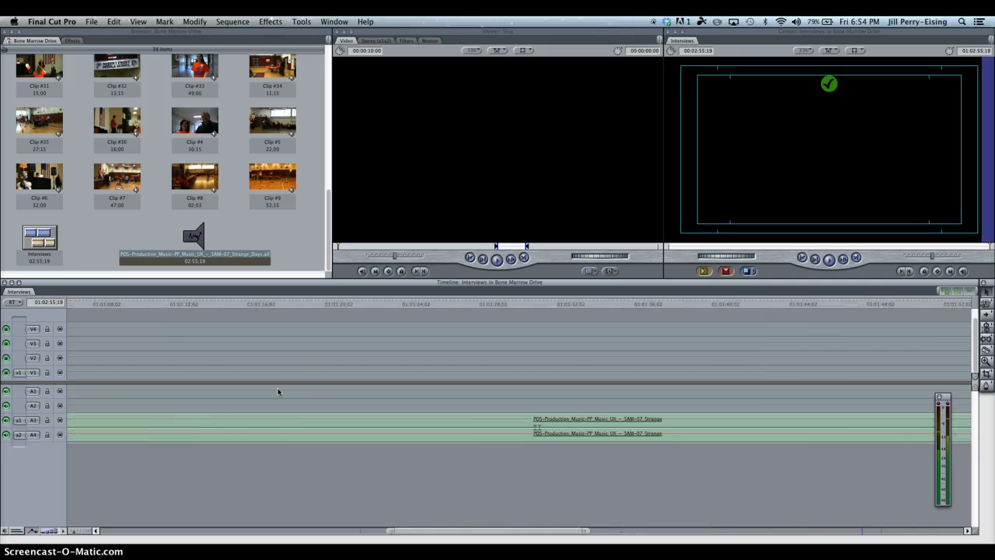
pyautogui.hscroll(-10, 278, 392)
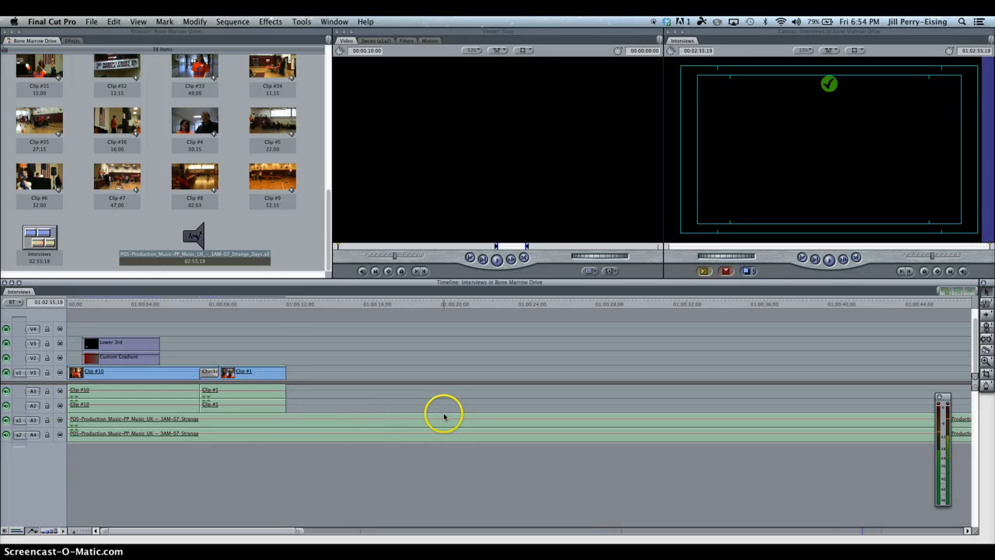
# Trim the end of the music clip back to about 02:46;13
pyautogui.hscroll(20, 445, 418)
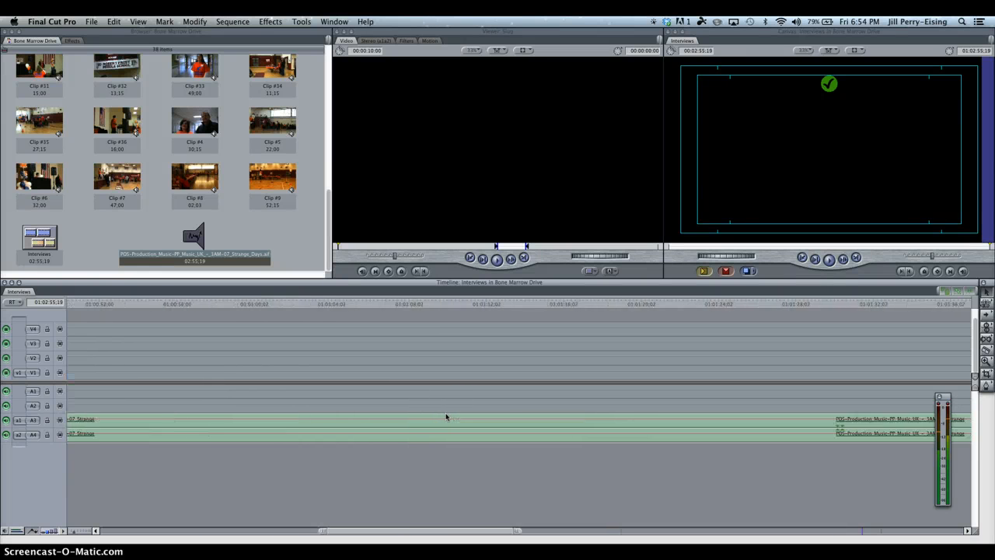
pyautogui.hscroll(15, 446, 418)
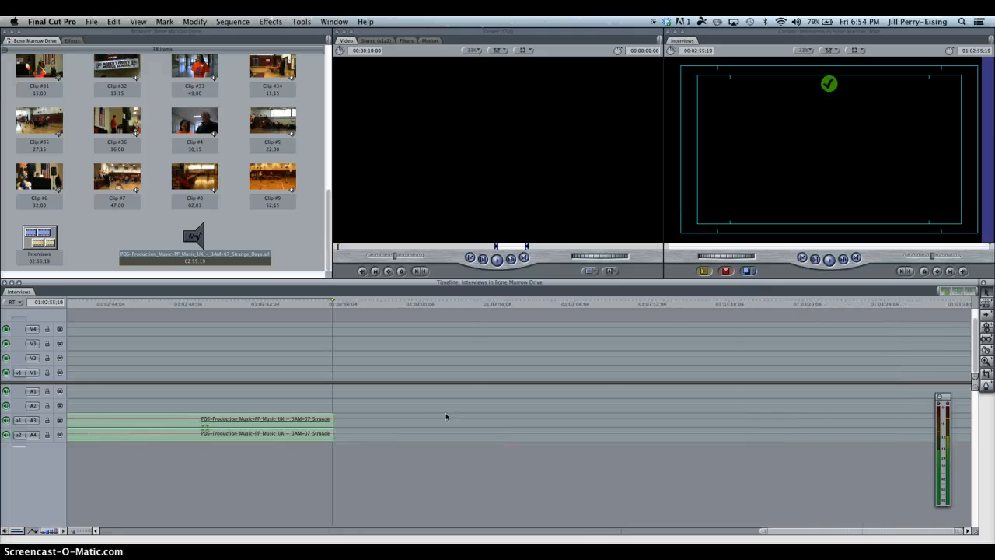
pyautogui.click(329, 419)
pyautogui.moveTo(329, 419); pyautogui.dragTo(151, 424)
# Cut the music clip on A3 and A4 at about 01:00:13;23 and delete the portion after the cut
pyautogui.hscroll(-10, 152, 425)
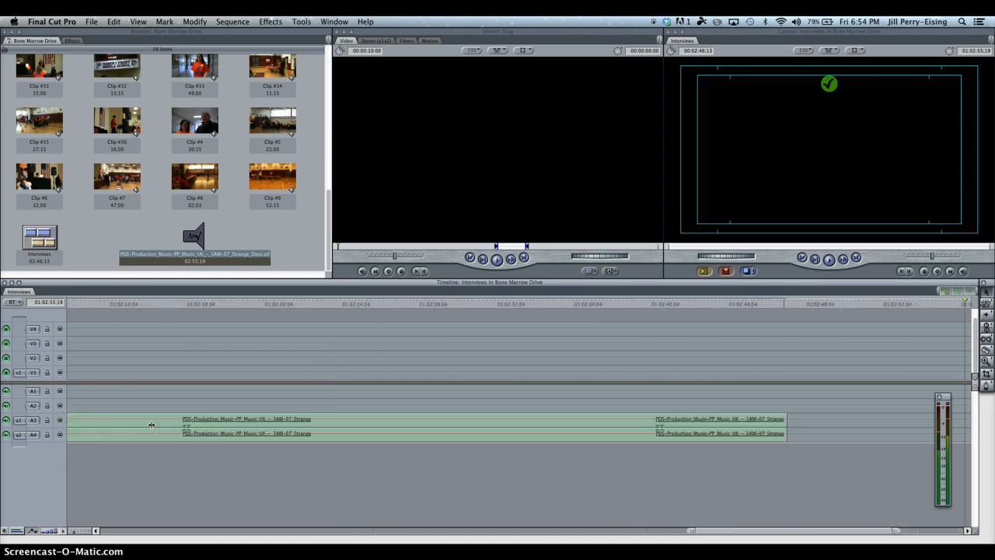
pyautogui.hscroll(-5, 151, 425)
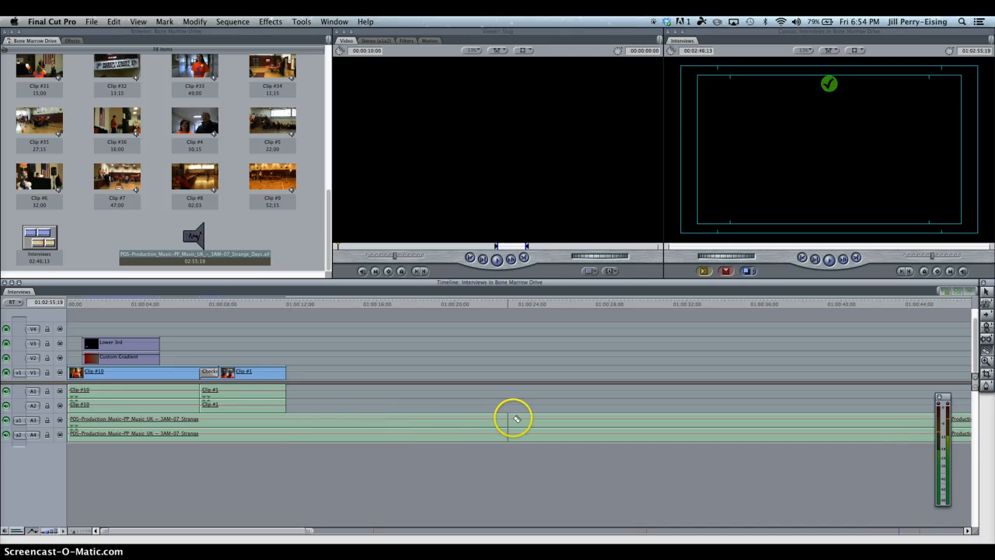
pyautogui.click(335, 424)
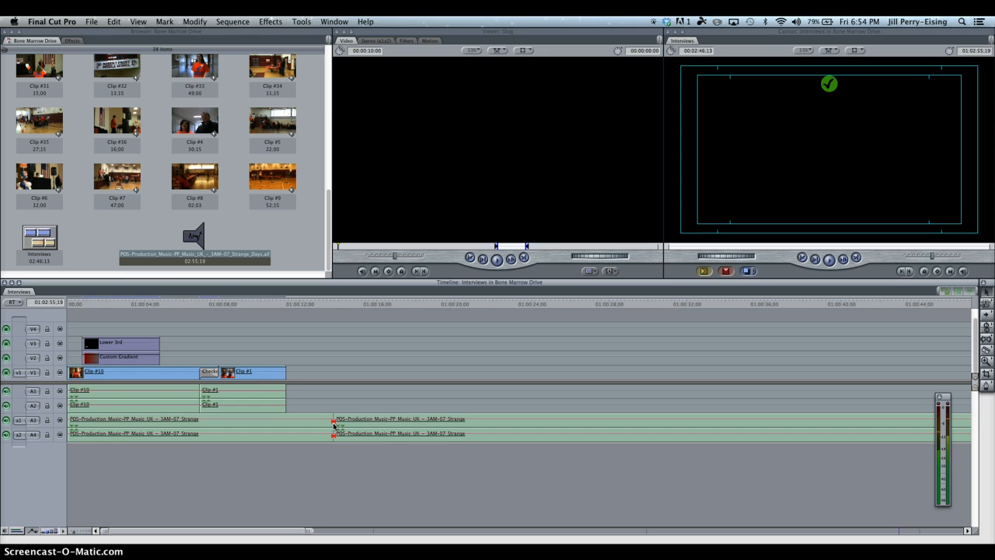
pyautogui.click(363, 420)
pyautogui.click(363, 420)
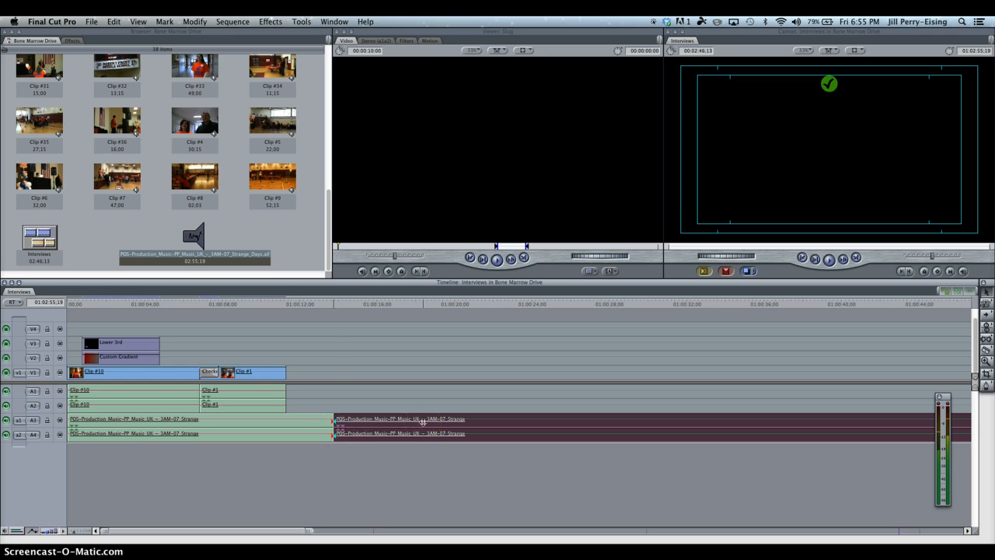
pyautogui.press('Delete')
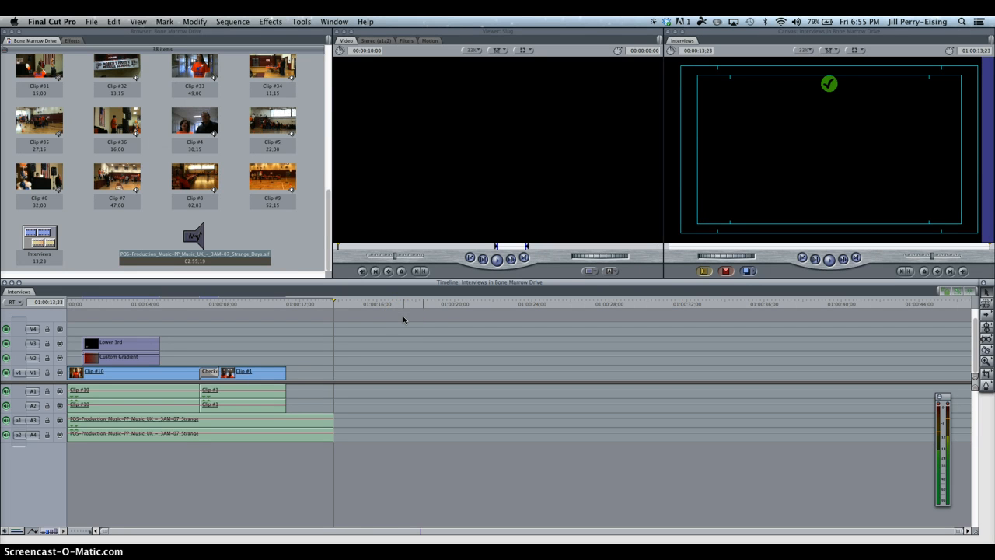
# Play the opening seconds of the sequence to hear the music together with the interview audio
pyautogui.press('Home')
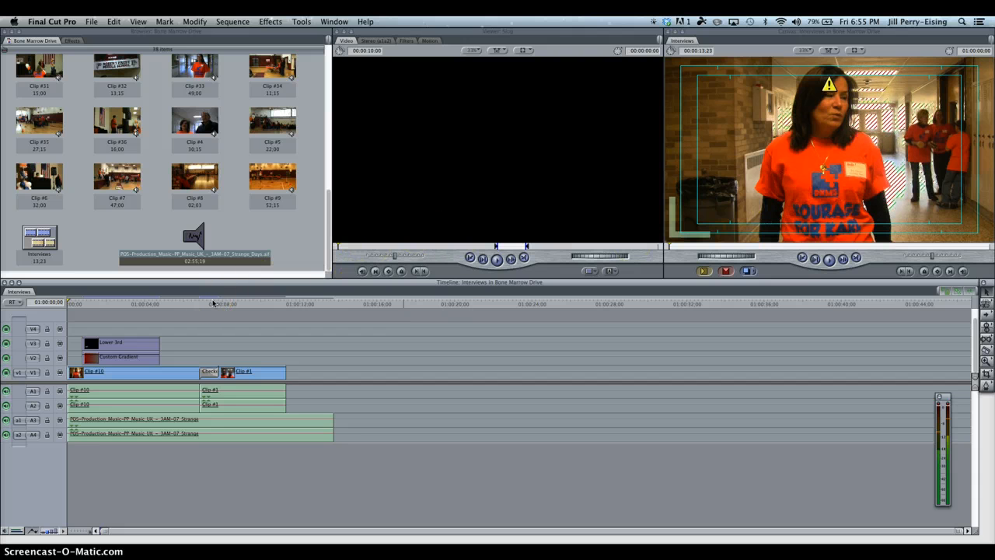
pyautogui.press('space')
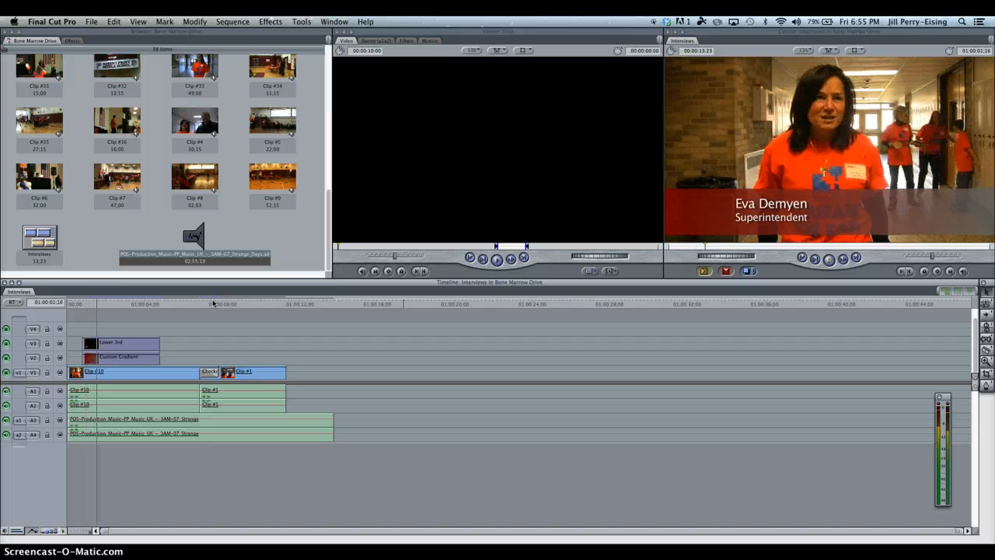
pyautogui.press('space')
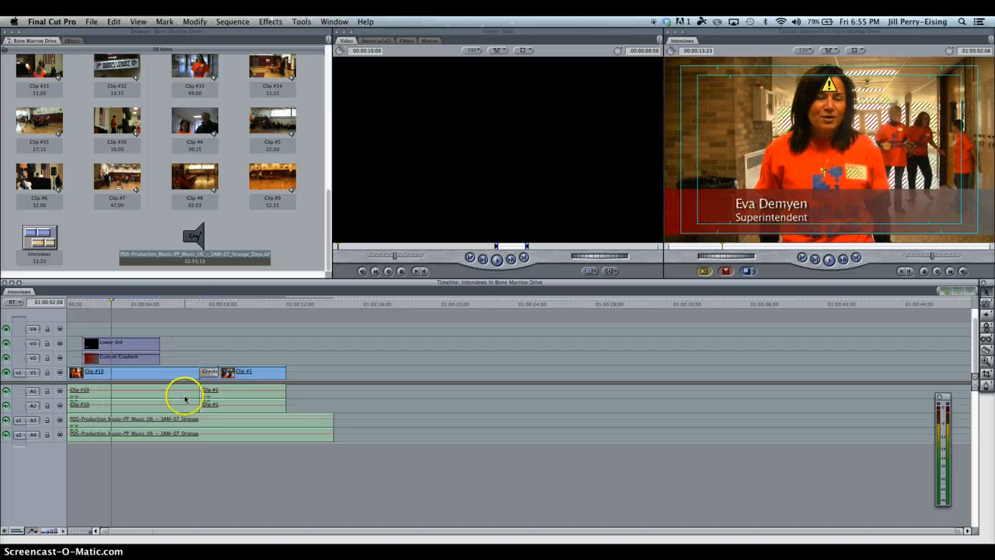
pyautogui.moveTo(189, 419); pyautogui.dragTo(190, 421)
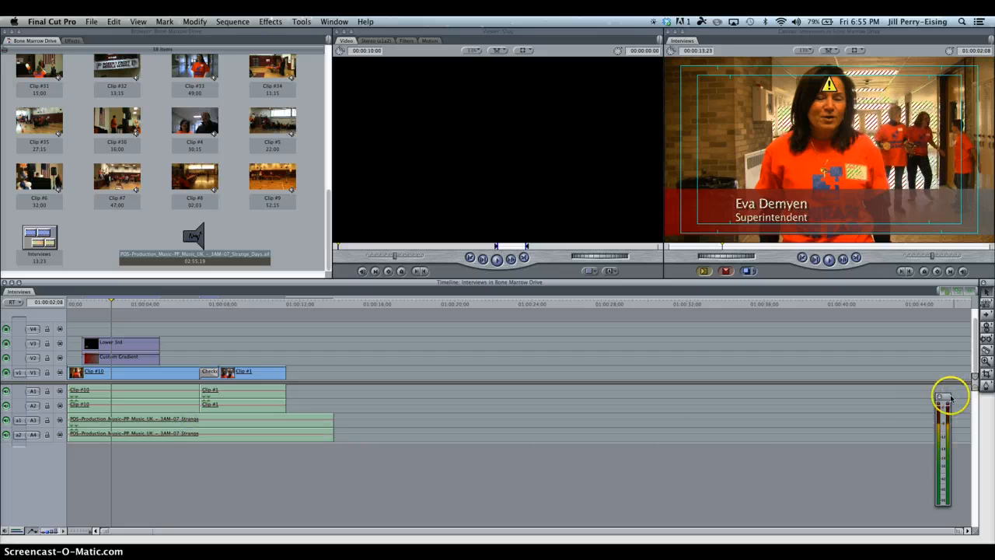
# Move the audio meters closer to the clips and replay the sequence from the start to check the sound levels
pyautogui.moveTo(941, 396); pyautogui.dragTo(710, 333)
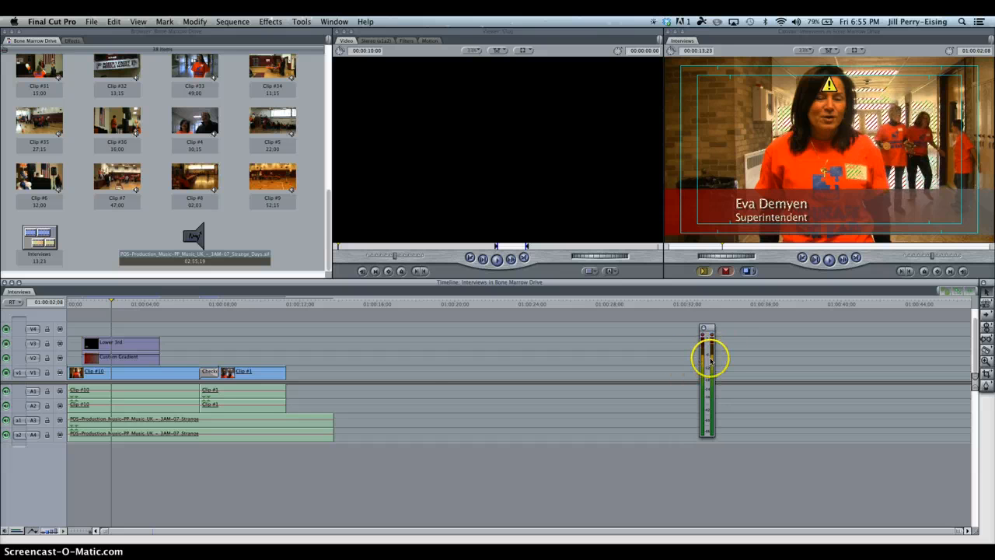
pyautogui.click(132, 303)
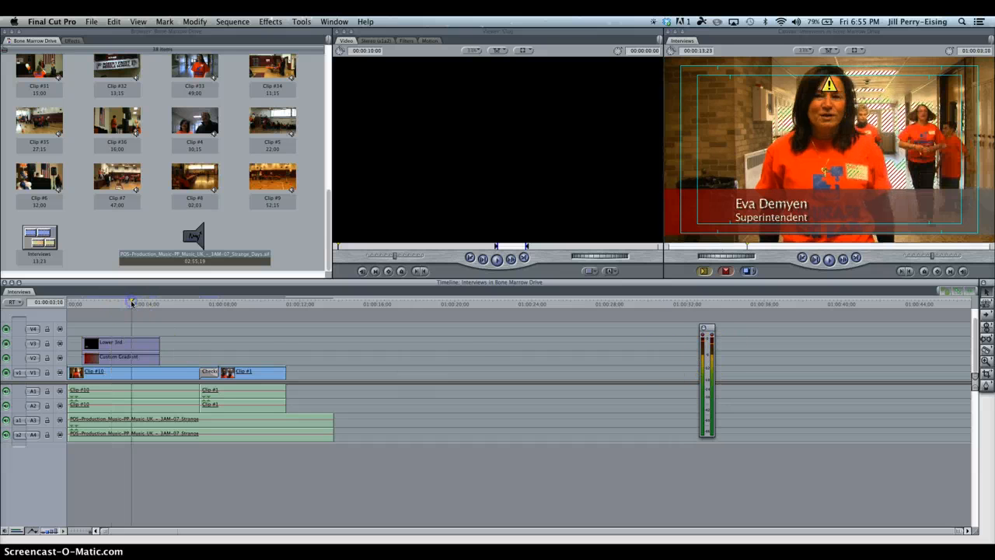
pyautogui.press('Home')
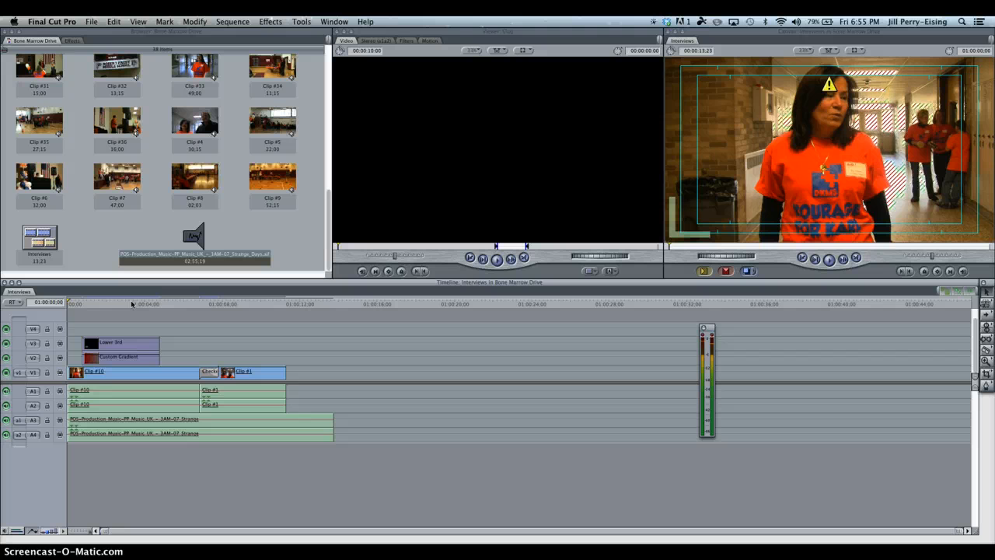
pyautogui.press('space')
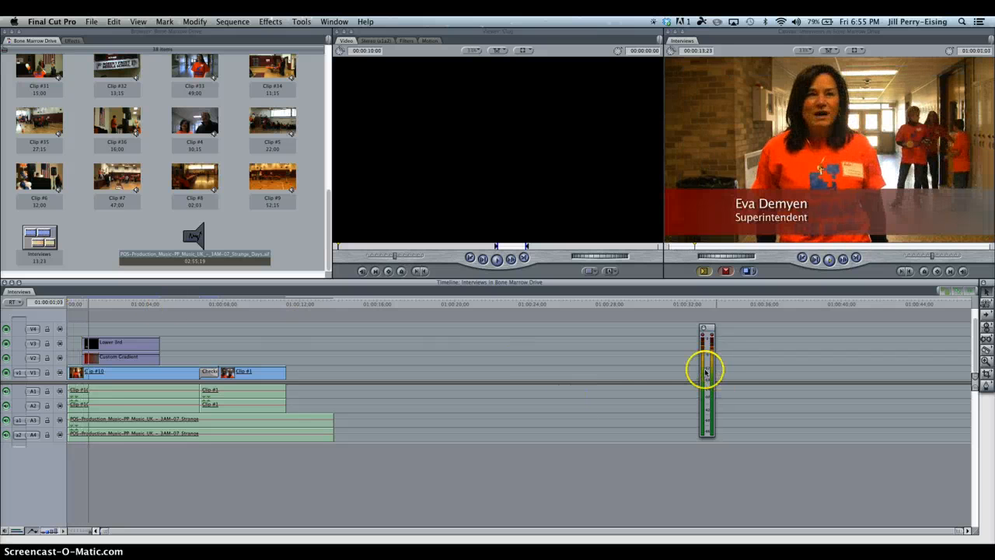
pyautogui.press('space')
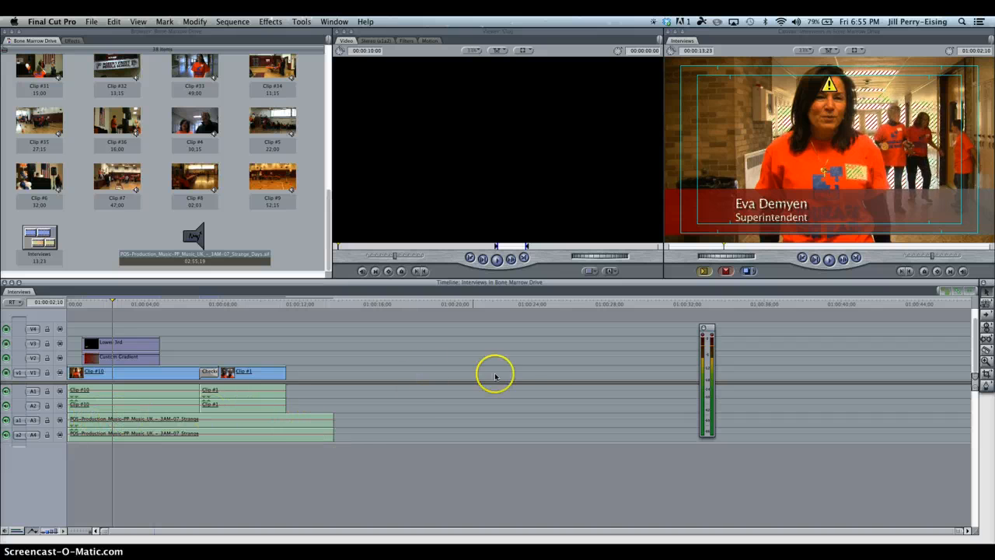
# Fade in the start of the music clip with Pen tool audio keyframes, reaching full level at about two seconds
pyautogui.click(986, 387)
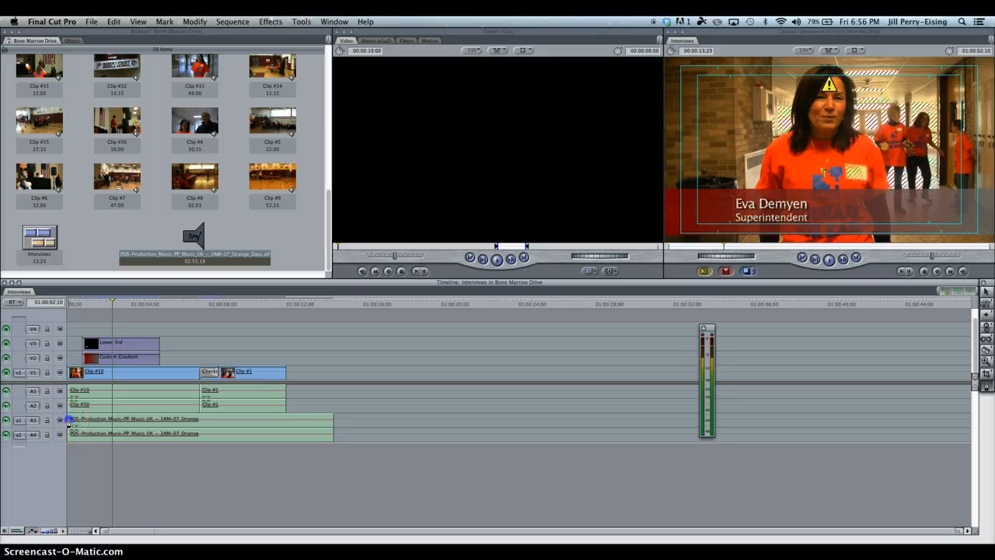
pyautogui.click(91, 424)
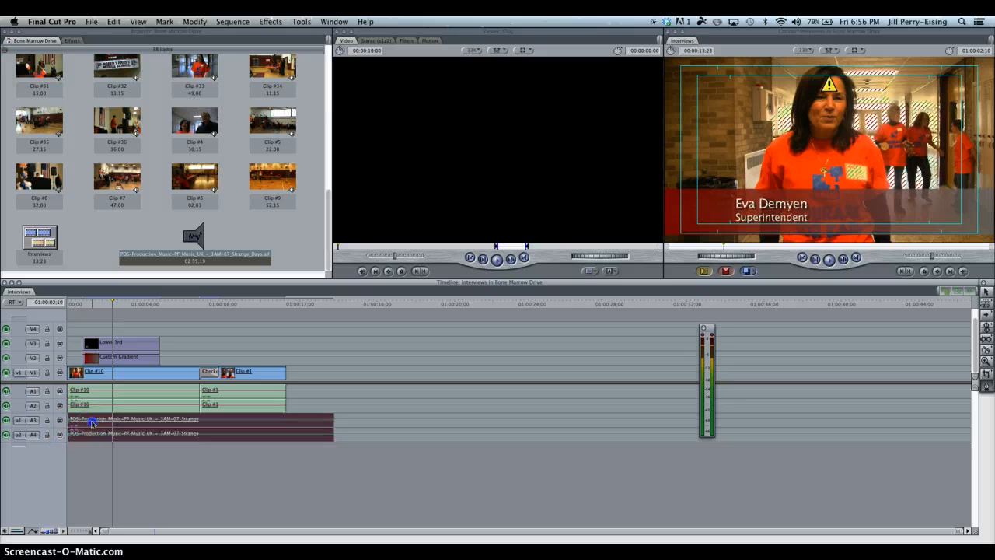
pyautogui.click(91, 473)
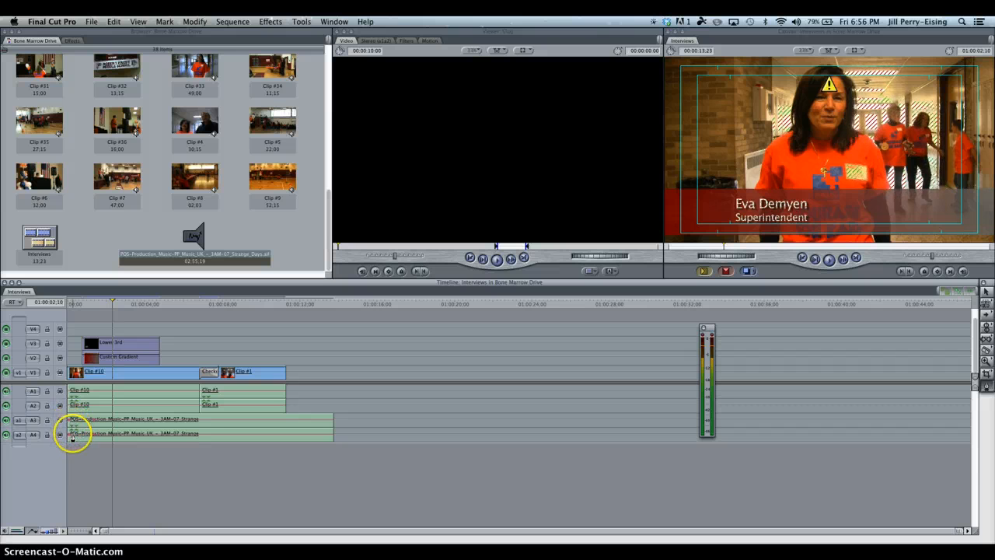
pyautogui.moveTo(68, 436); pyautogui.dragTo(106, 415)
pyautogui.click(94, 419)
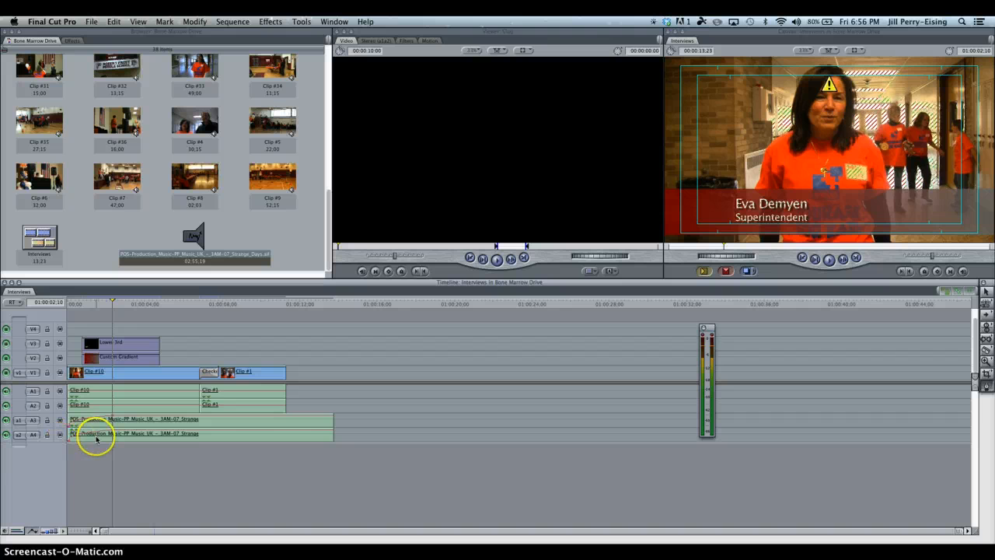
# Add volume keyframes near the end of the music clip to fade it out, and play the ending from about 01:00:08;20
pyautogui.click(269, 420)
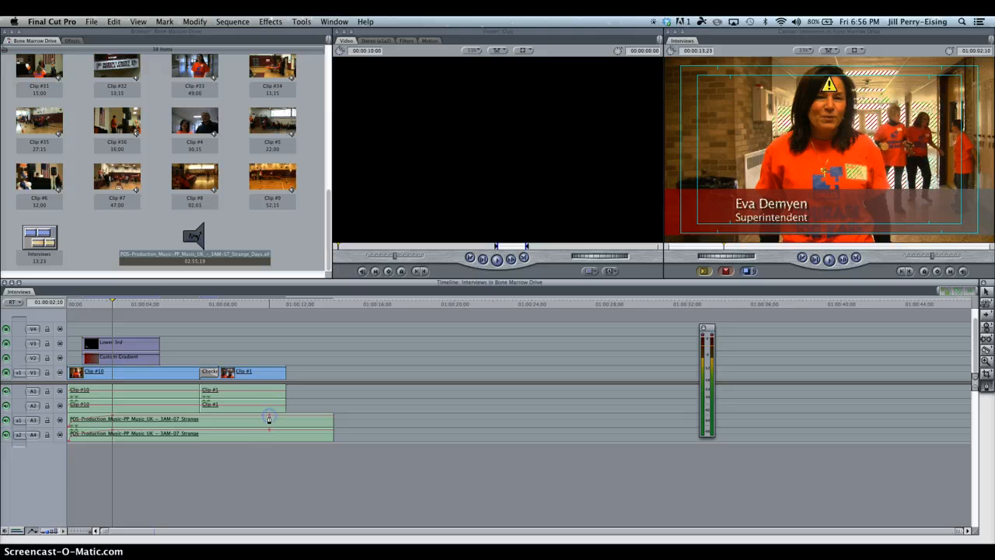
pyautogui.click(321, 420)
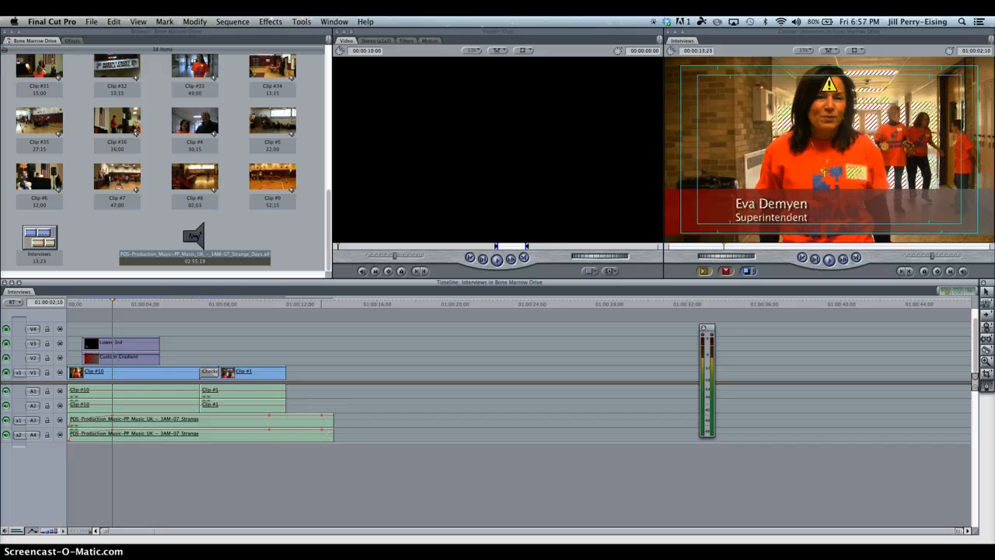
pyautogui.moveTo(321, 415); pyautogui.dragTo(329, 430)
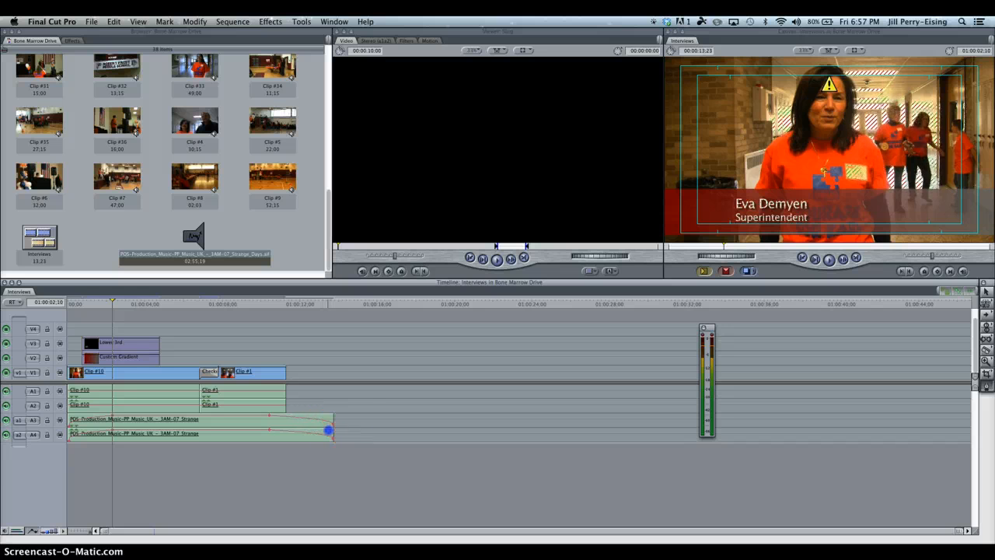
pyautogui.click(237, 303)
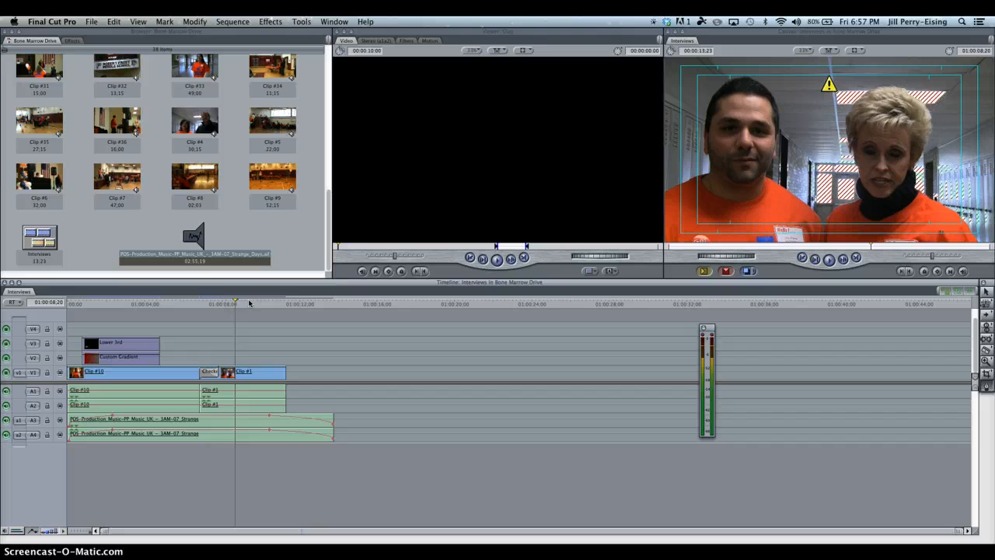
pyautogui.press('space')
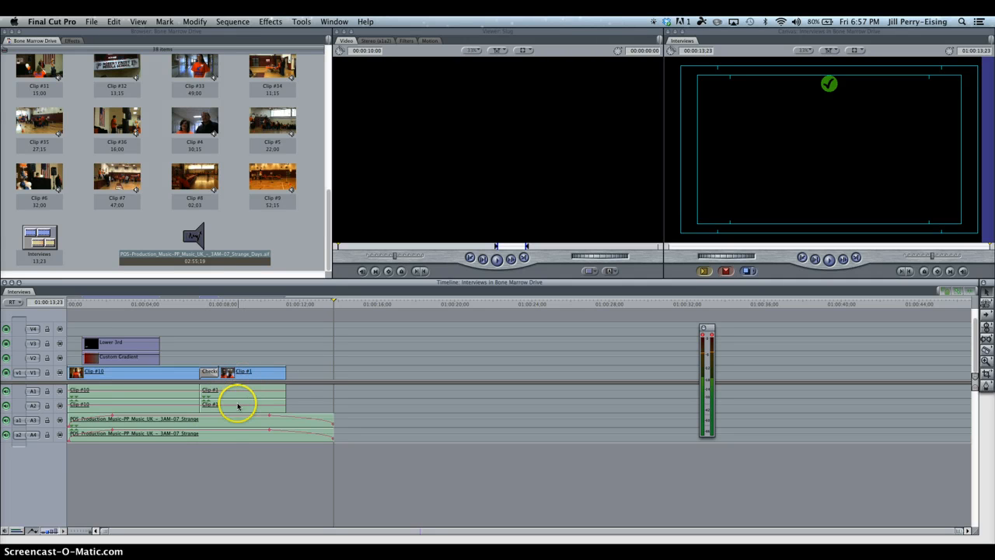
# Lower the music level slightly and end the music with a Cross Fade (+3dB) extended back to where Clip #1 ends
pyautogui.moveTo(229, 416); pyautogui.dragTo(228, 418)
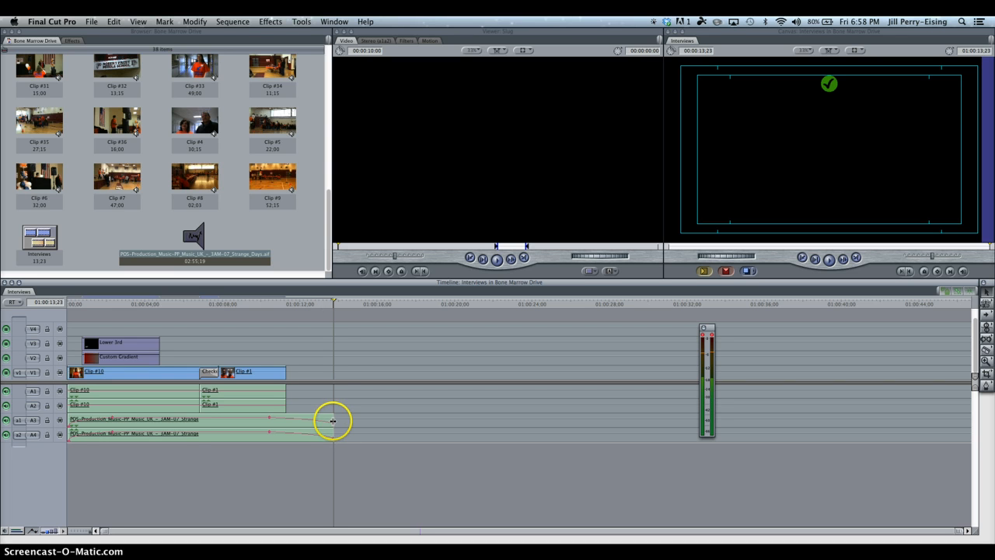
pyautogui.rightClick(333, 420)
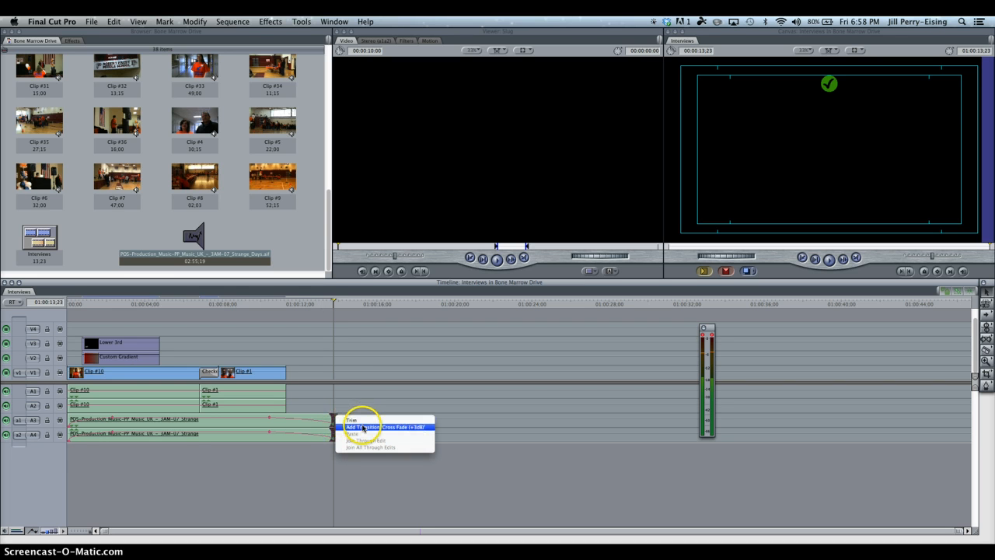
pyautogui.click(369, 427)
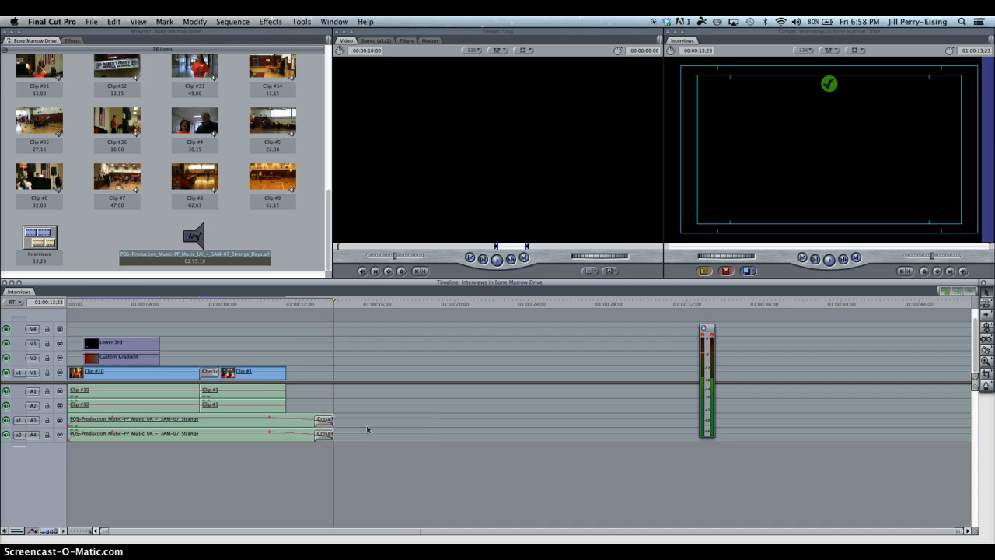
pyautogui.click(324, 422)
pyautogui.moveTo(315, 422); pyautogui.dragTo(290, 422)
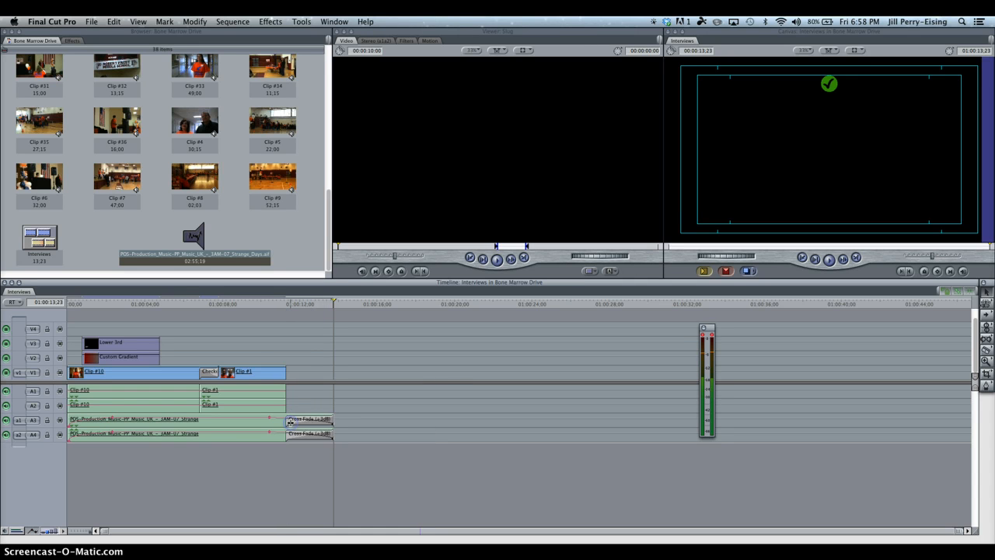
# Play the ending from about 01:00:09;02 to check the cross fade, and lower the music clip's level line slightly
pyautogui.click(242, 303)
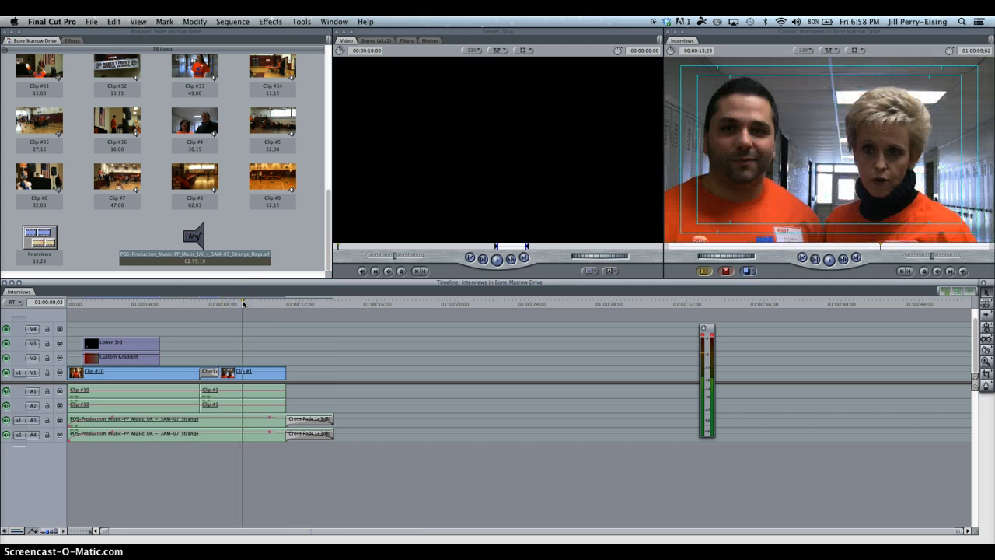
pyautogui.press('space')
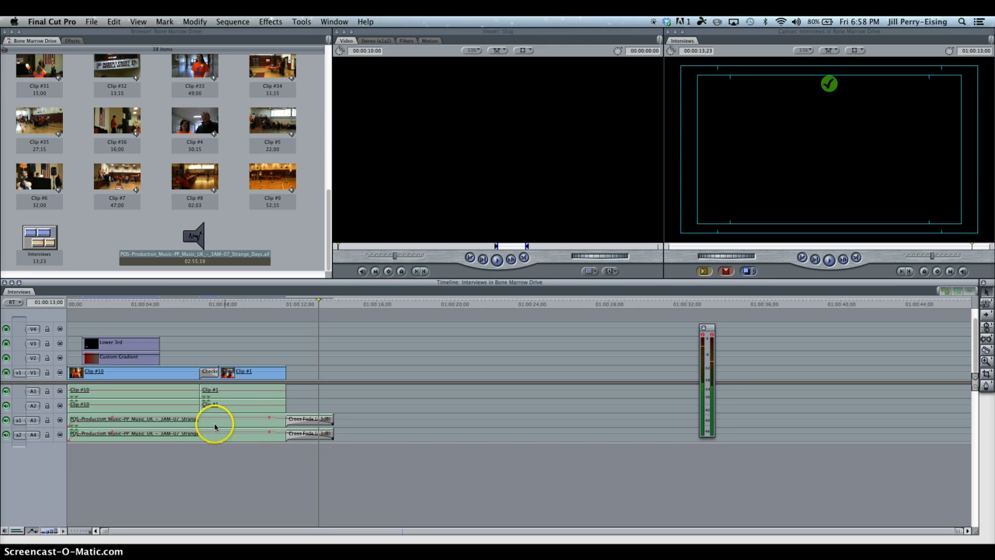
pyautogui.moveTo(213, 430); pyautogui.dragTo(212, 433)
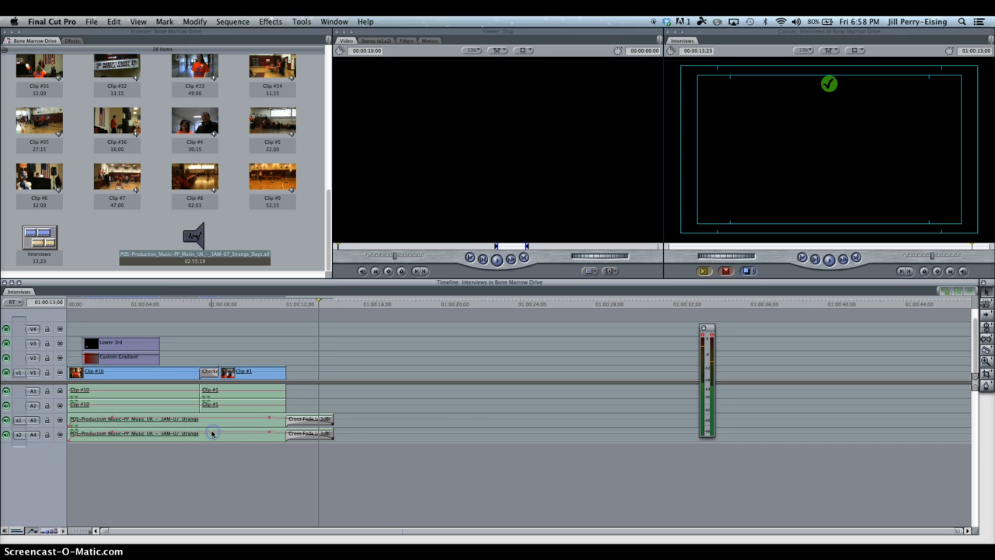